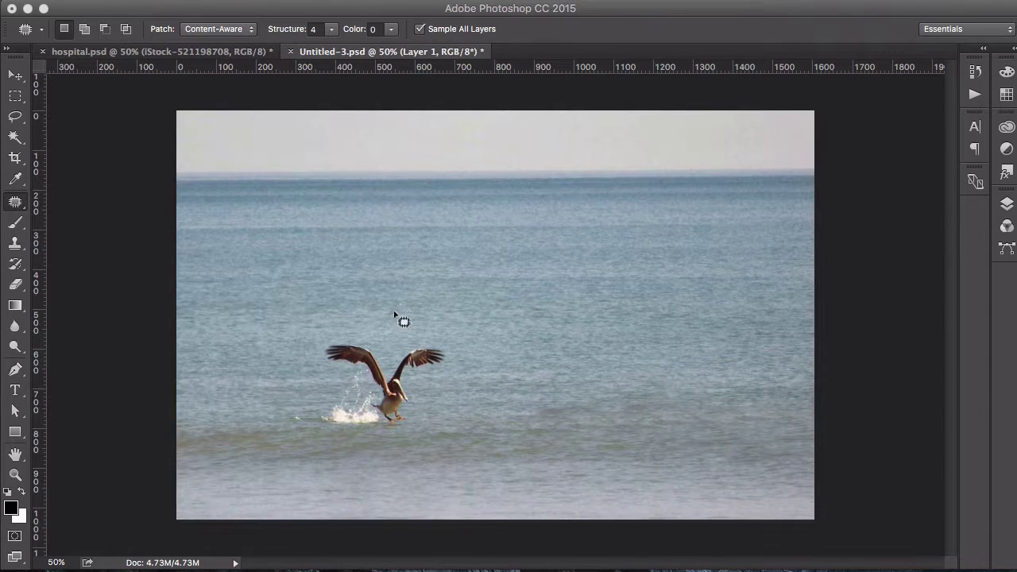
Select a rectangle around the pelican and its splash with the Rectangular Marquee, trying a cut of the area and undoing it.
key(m)
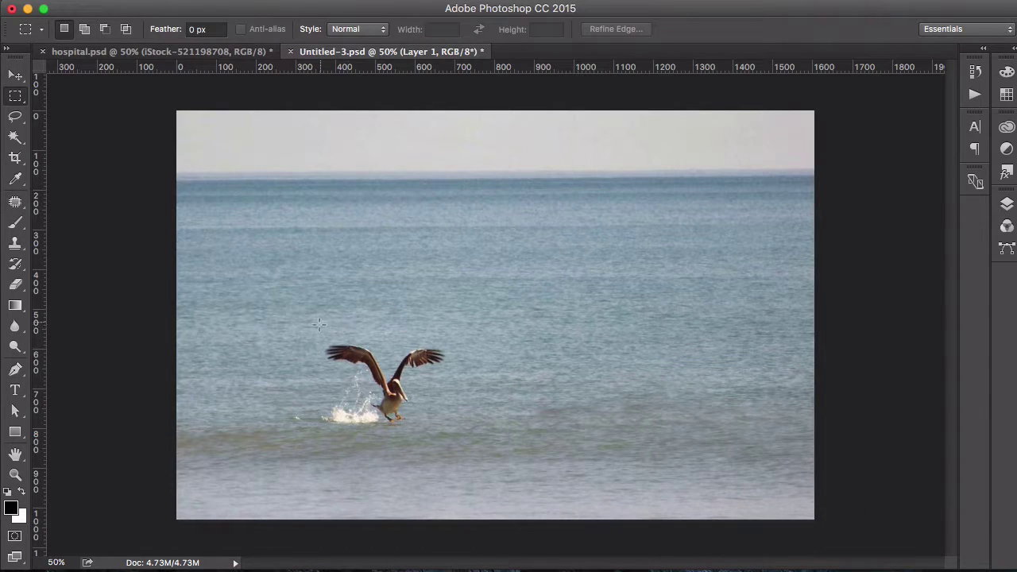
drag(318, 340, 452, 435)
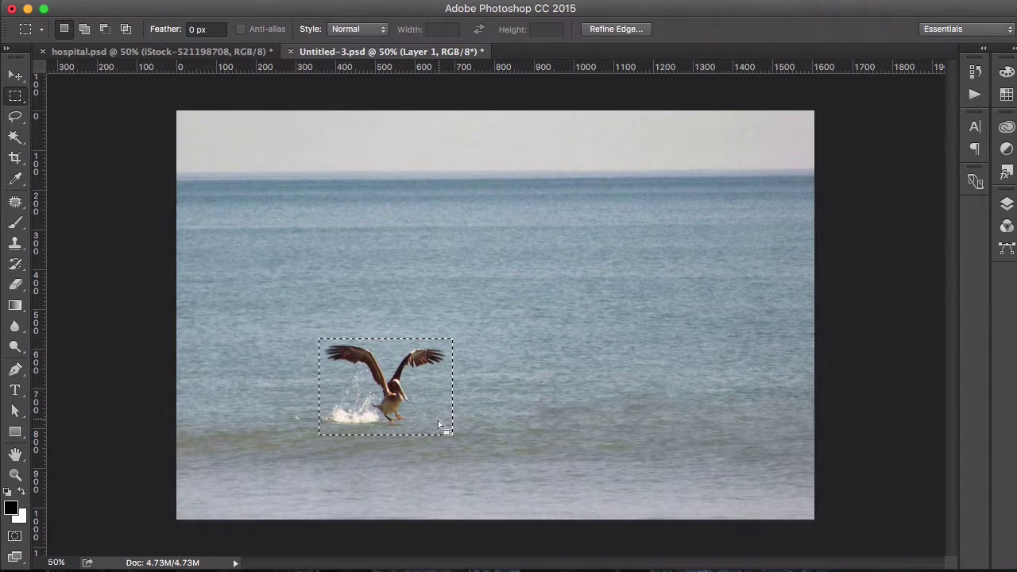
key(super+x)
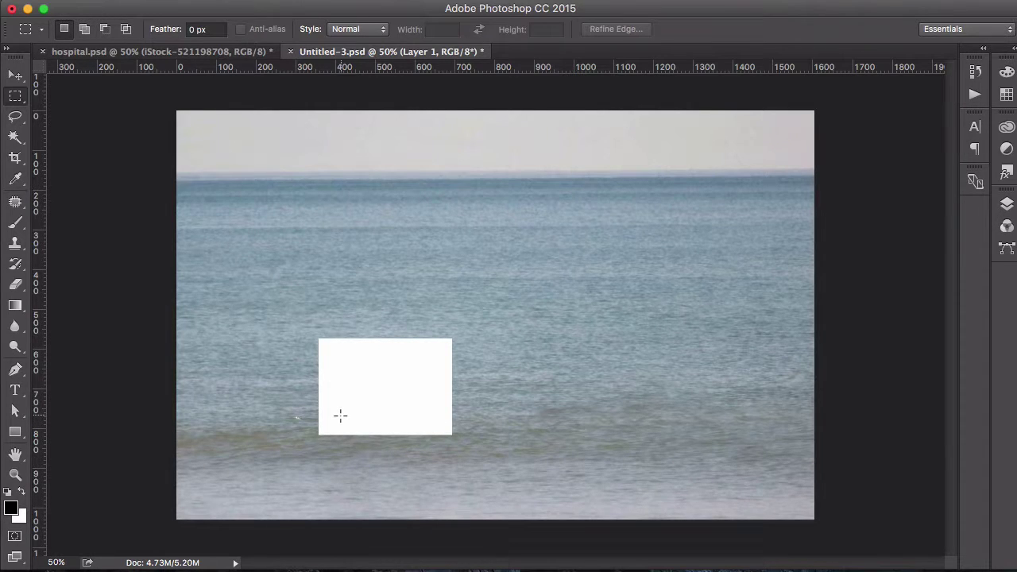
key(super+z)
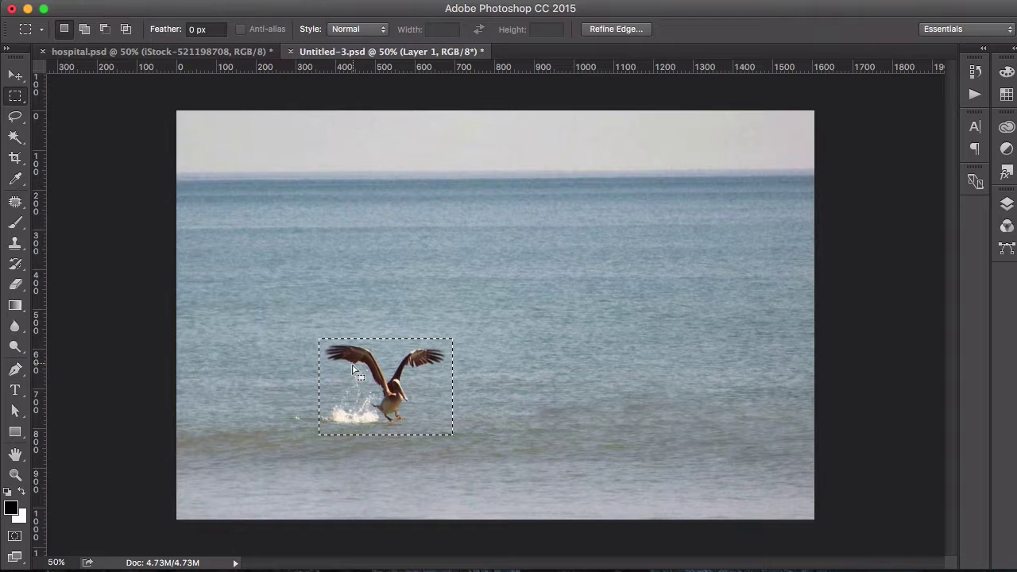
Inspect the selection's edges and the water around the pelican up close.
key(super+equal)
key(super+equal)
key(super+equal)
key(super+equal)
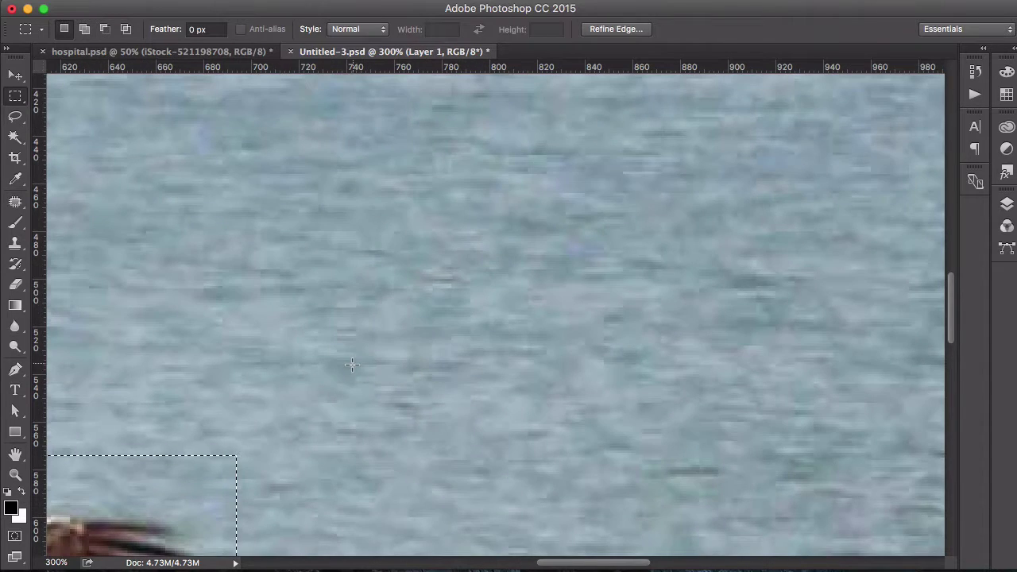
drag(271, 459, 710, 148)
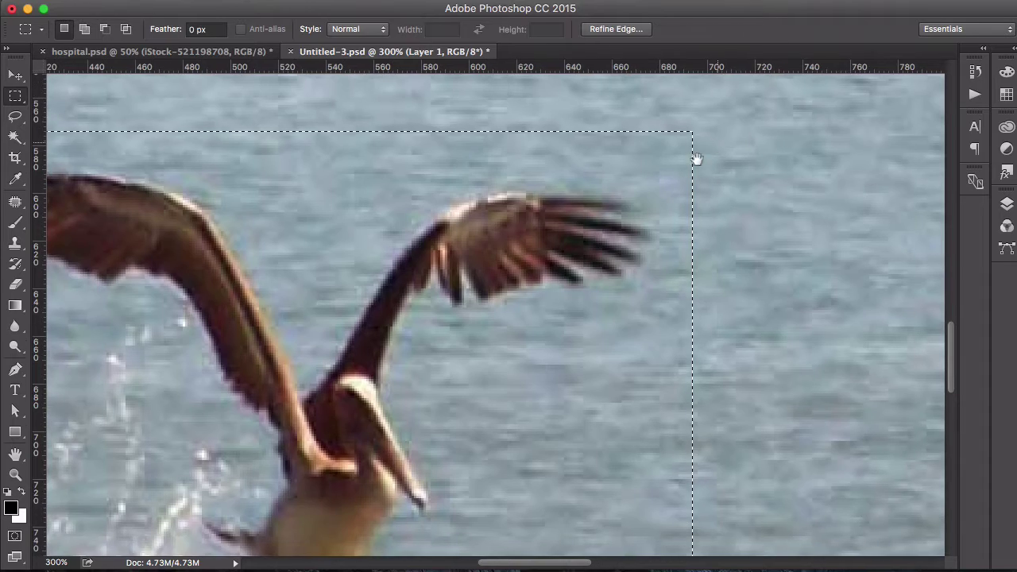
key(super+minus)
key(super+minus)
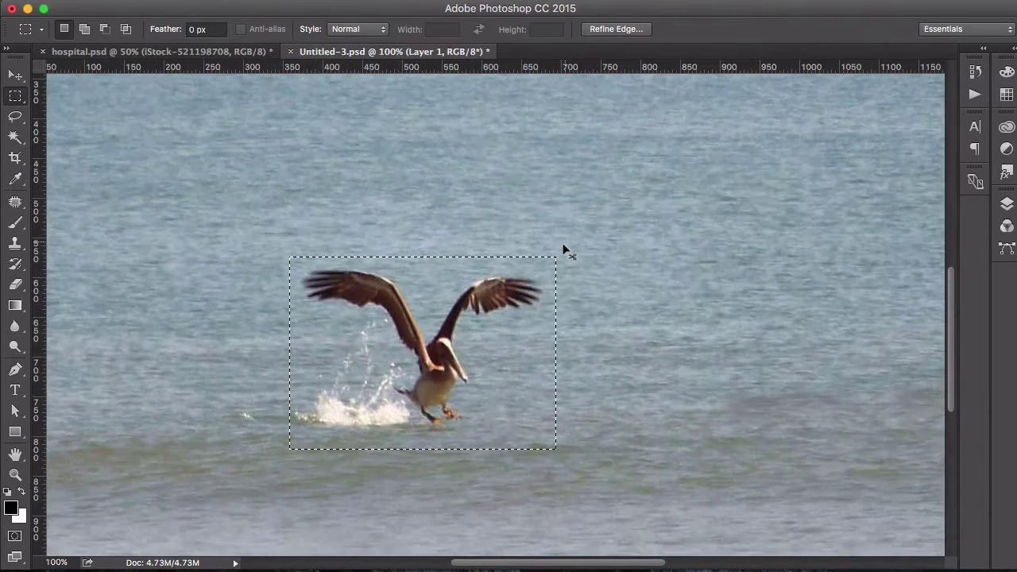
key(super+minus)
key(super+minus)
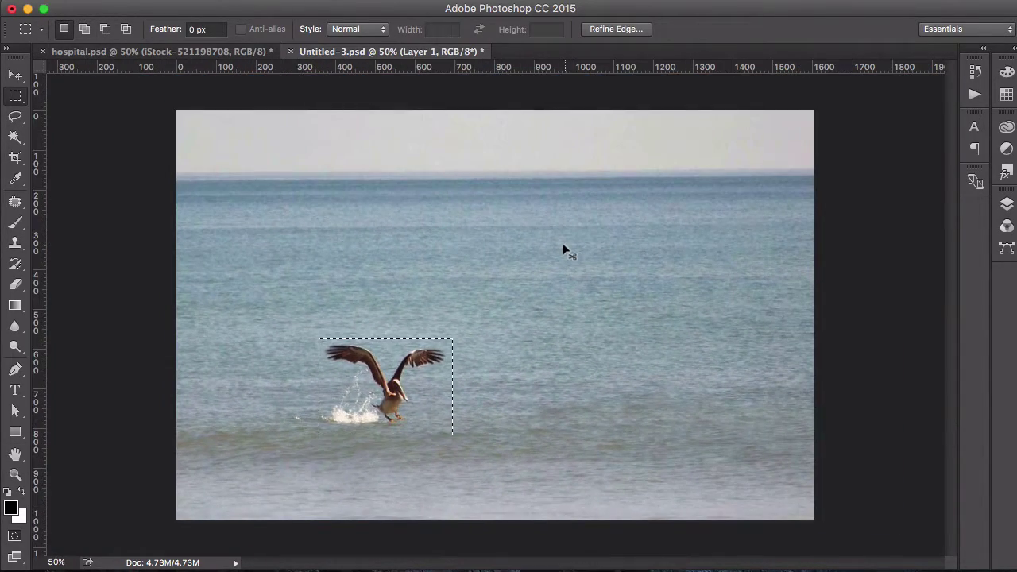
Fill the pelican selection with Content-Aware in Normal mode at 100% opacity without Color Adaptation, and deselect.
right_click(387, 343)
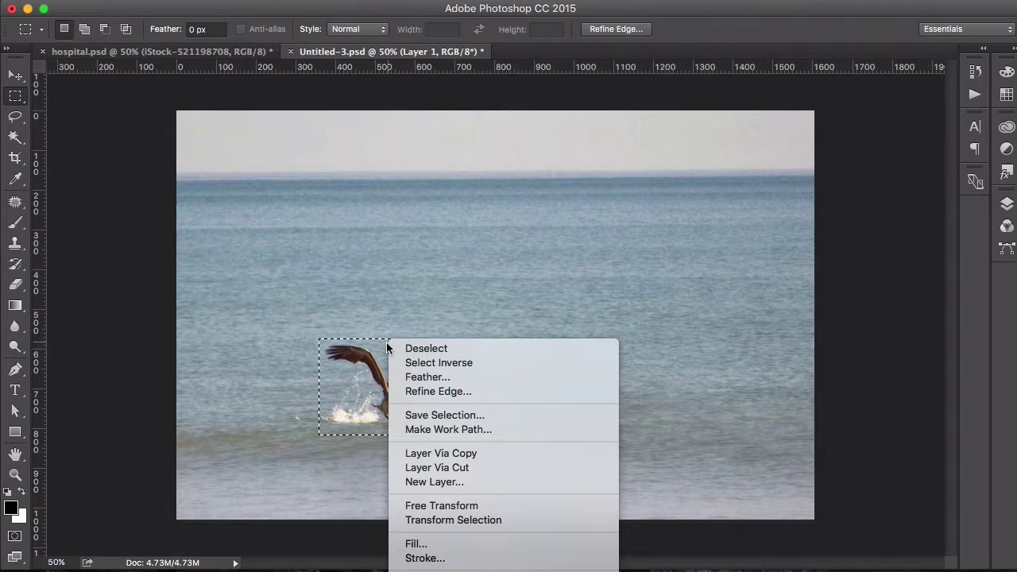
click(413, 544)
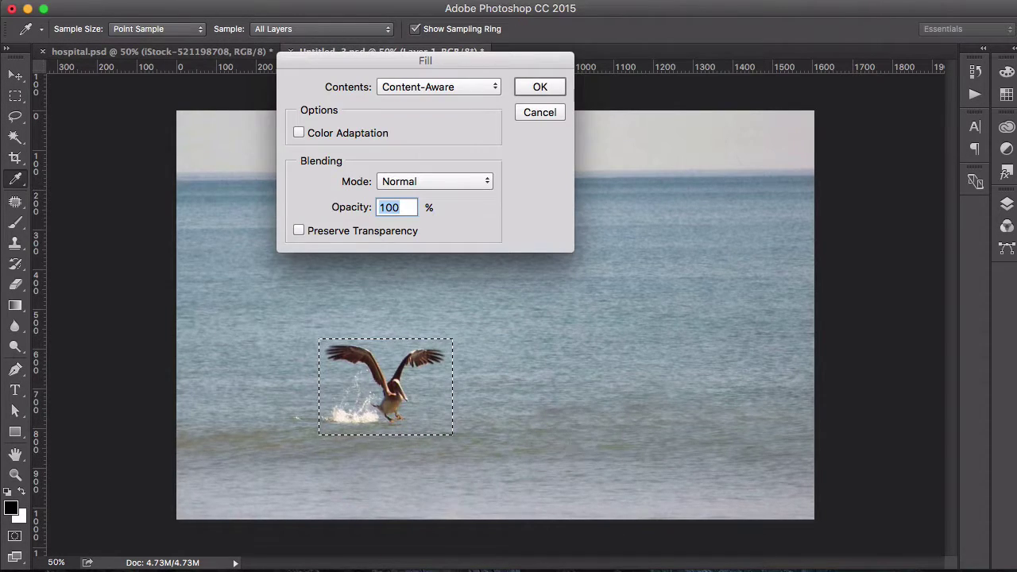
click(529, 93)
key(ctrl+d)
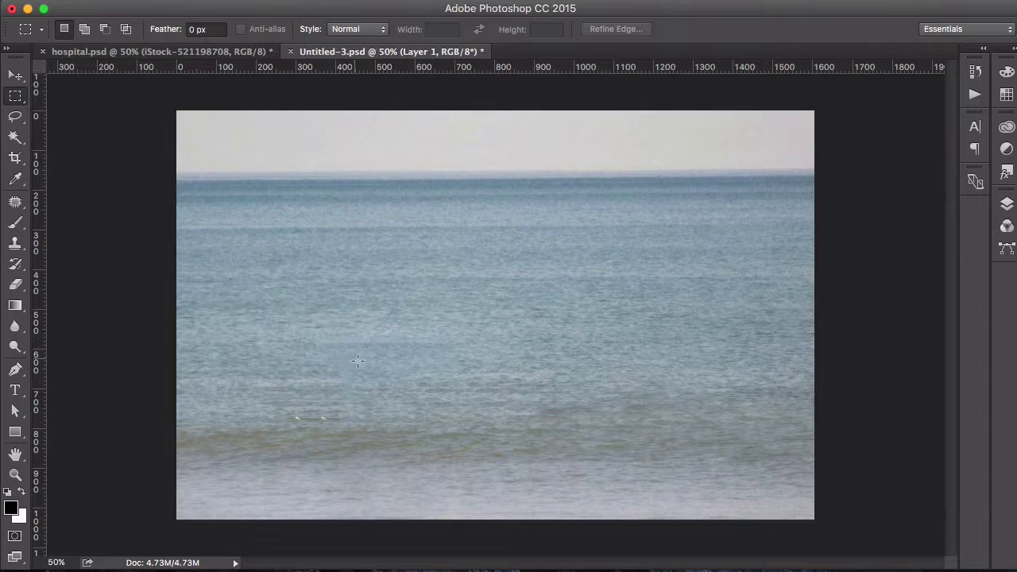
key(ctrl+minus)
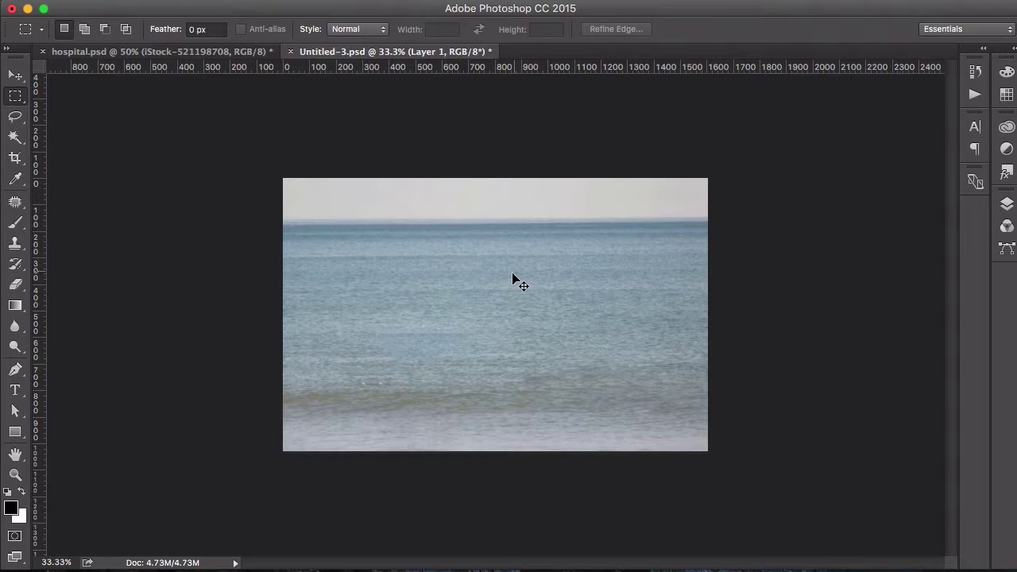
Switch to hospital.psd and outline the MAIN ENTRANCE lettering with a closed four-point Pen path.
key(ctrl+Tab)
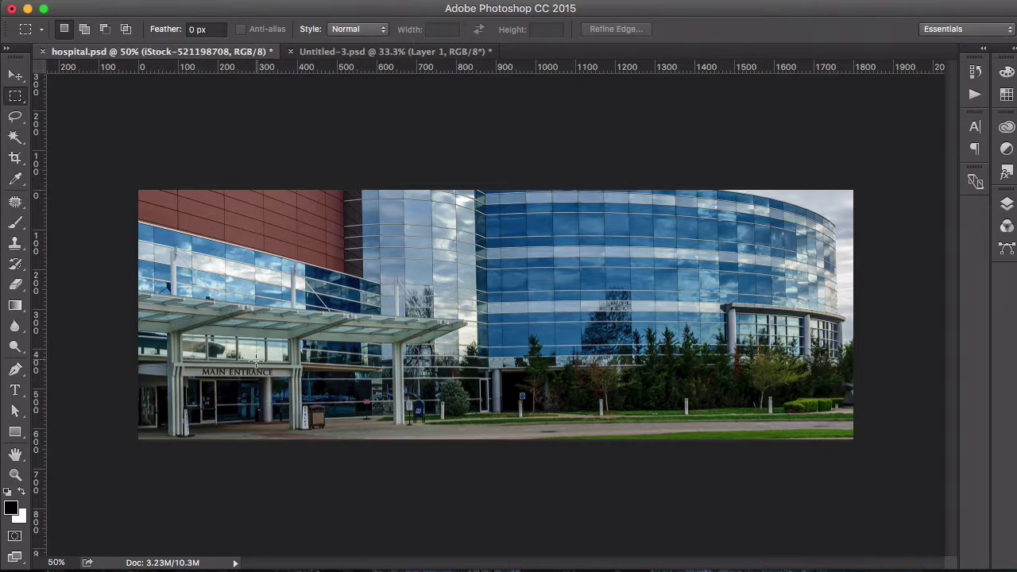
key(super+plus)
key(super+plus)
key(super+plus)
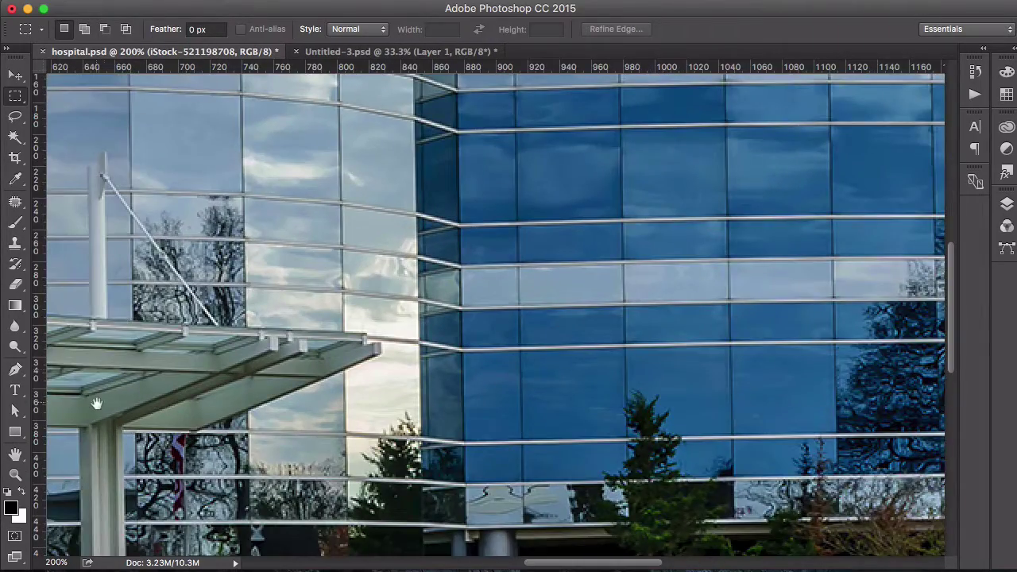
drag(97, 403, 707, 241)
mouse_move(171, 386)
mouse_down()
mouse_move(665, 328)
mouse_move(524, 334)
mouse_up()
key(super+r)
key(p)
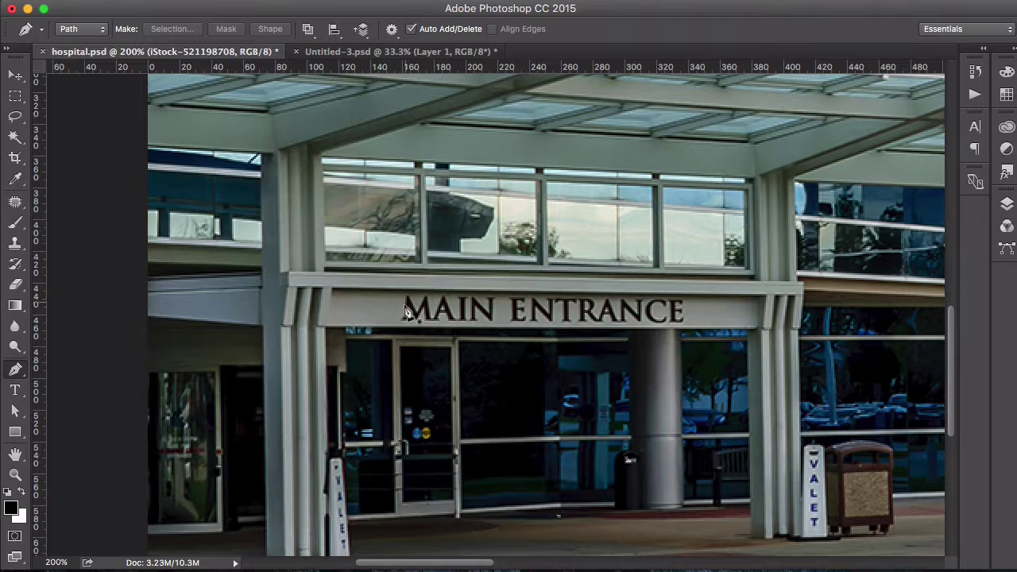
click(399, 294)
click(399, 322)
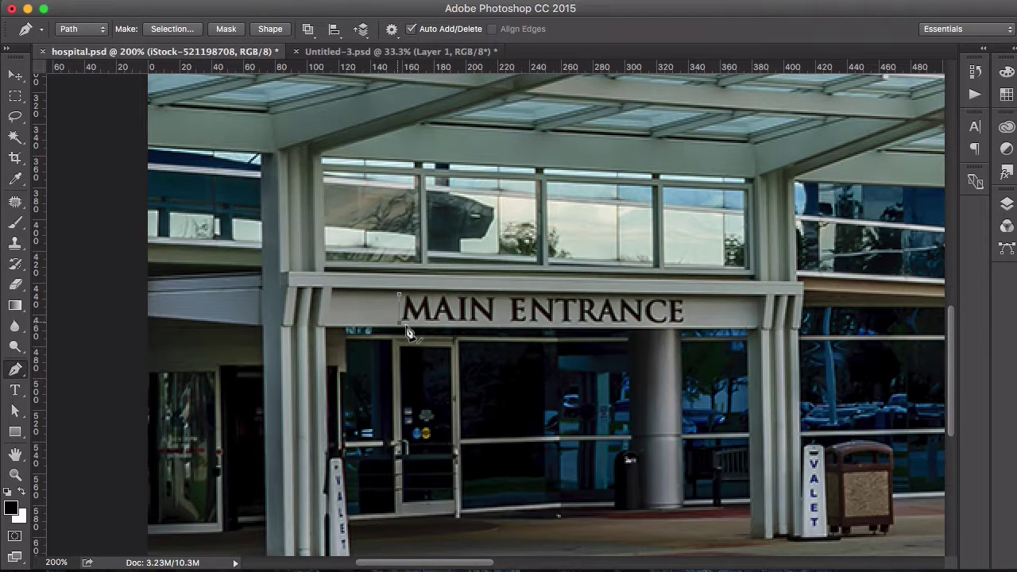
click(685, 323)
click(688, 299)
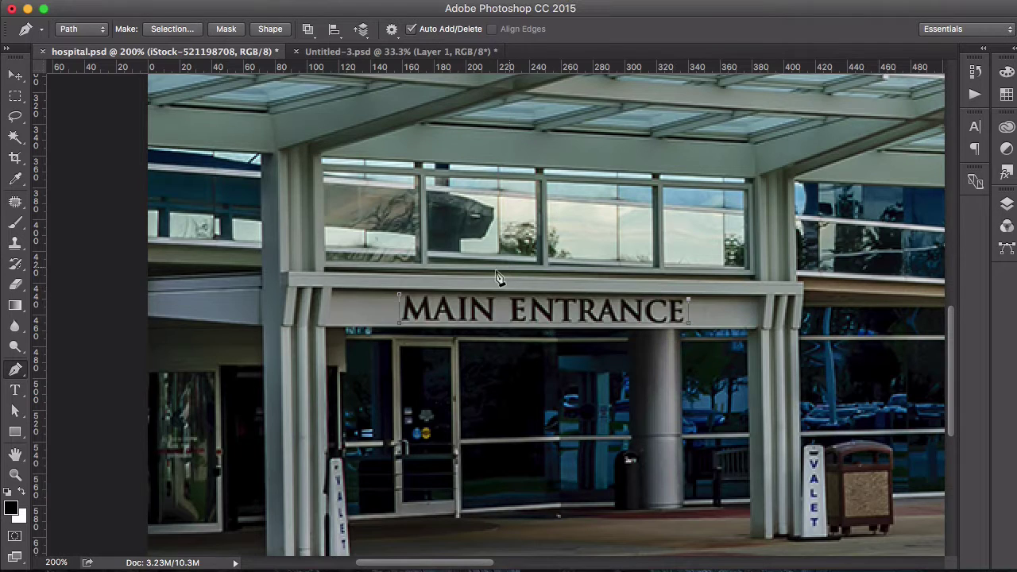
click(400, 296)
Convert the path around the lettering into a new anti-aliased selection with a 0-pixel feather radius.
right_click(403, 297)
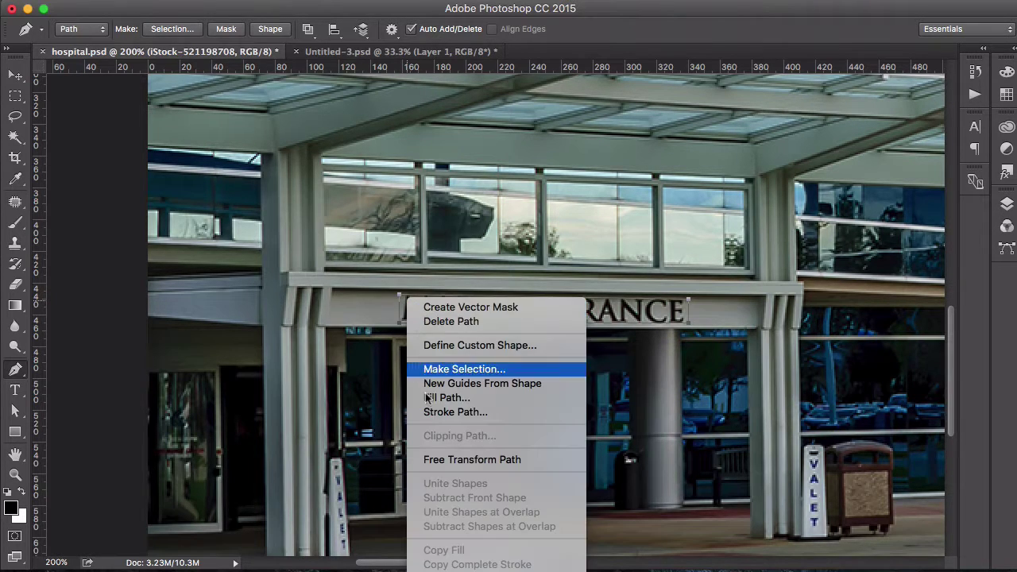
click(441, 368)
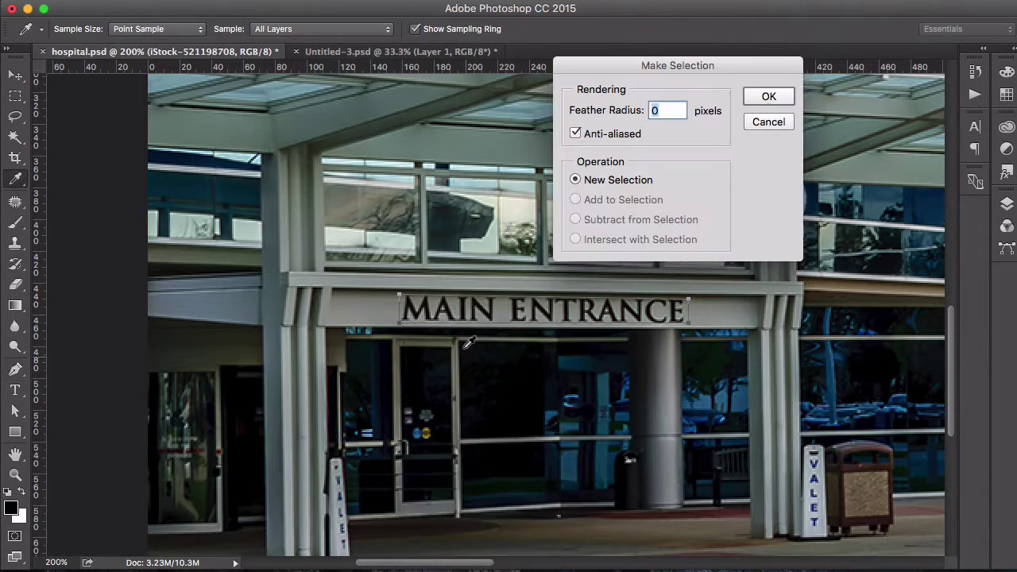
click(755, 100)
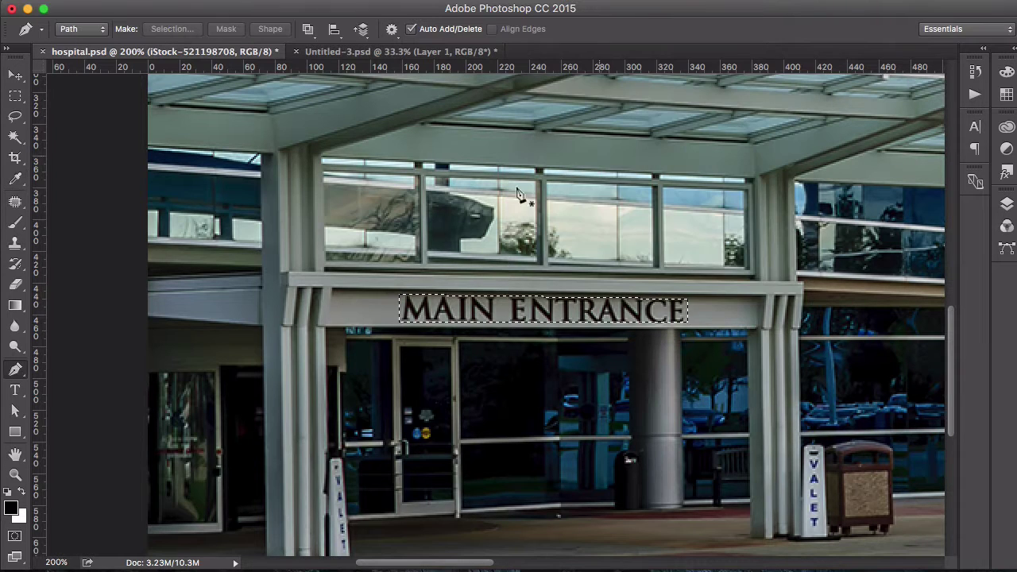
Try to remove the MAIN ENTRANCE lettering with a Content-Aware fill in Normal mode at 100% opacity, and deselect.
right_click(421, 308)
key(Escape)
key(m)
right_click(594, 308)
click(618, 511)
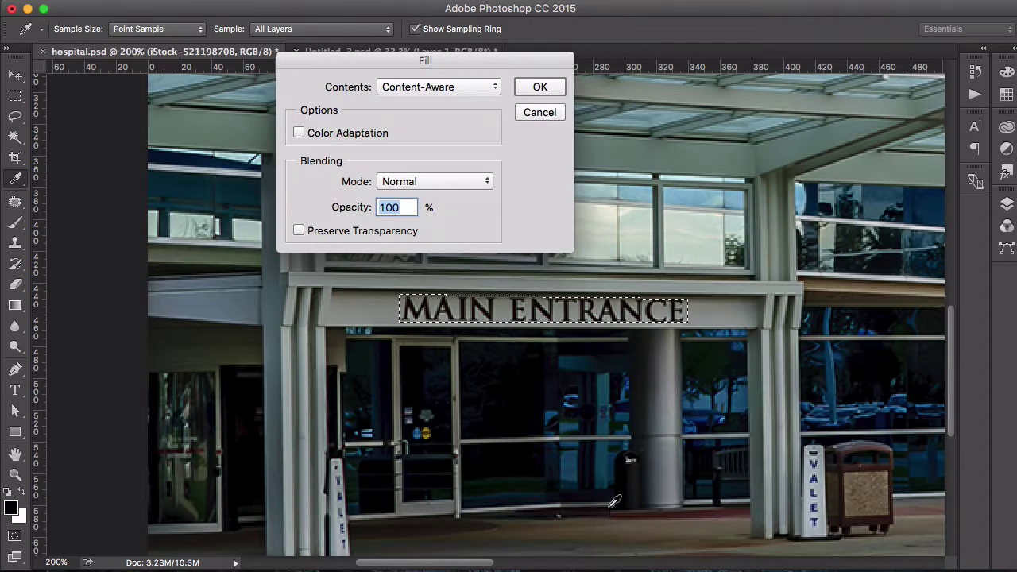
click(540, 88)
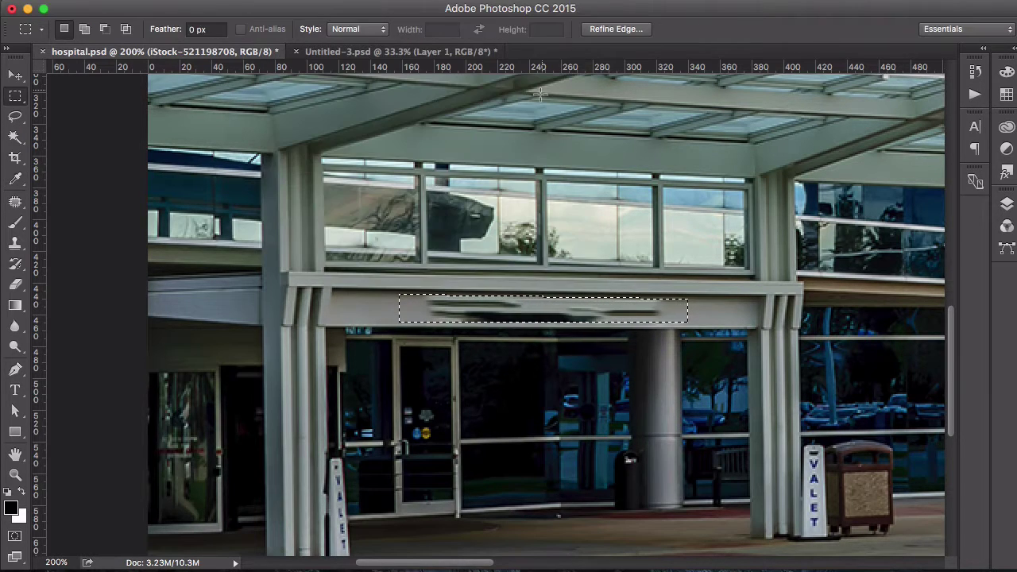
key(ctrl+d)
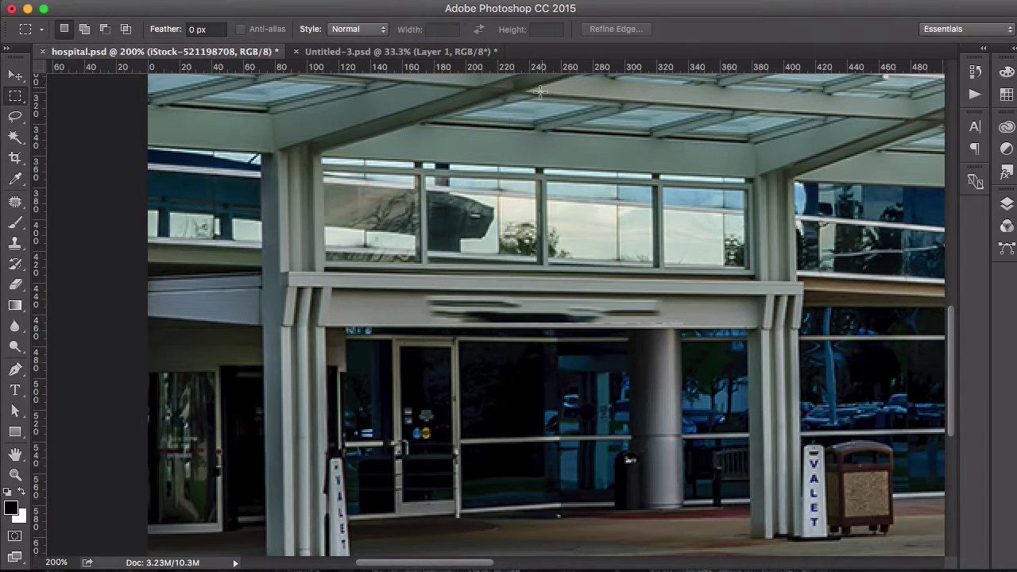
key(ctrl+minus)
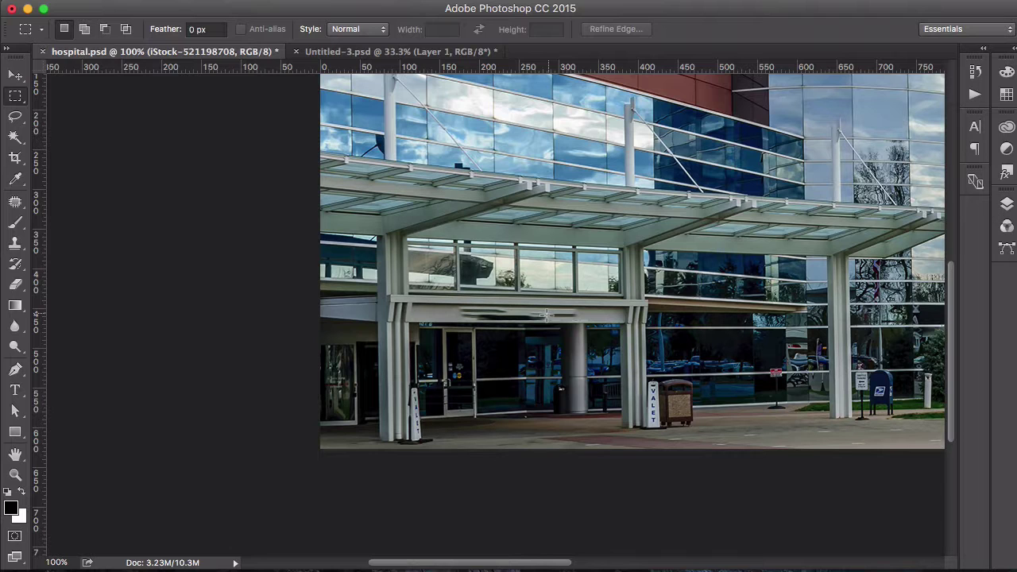
Undo the Content-Aware fill over the entrance sign.
key(j)
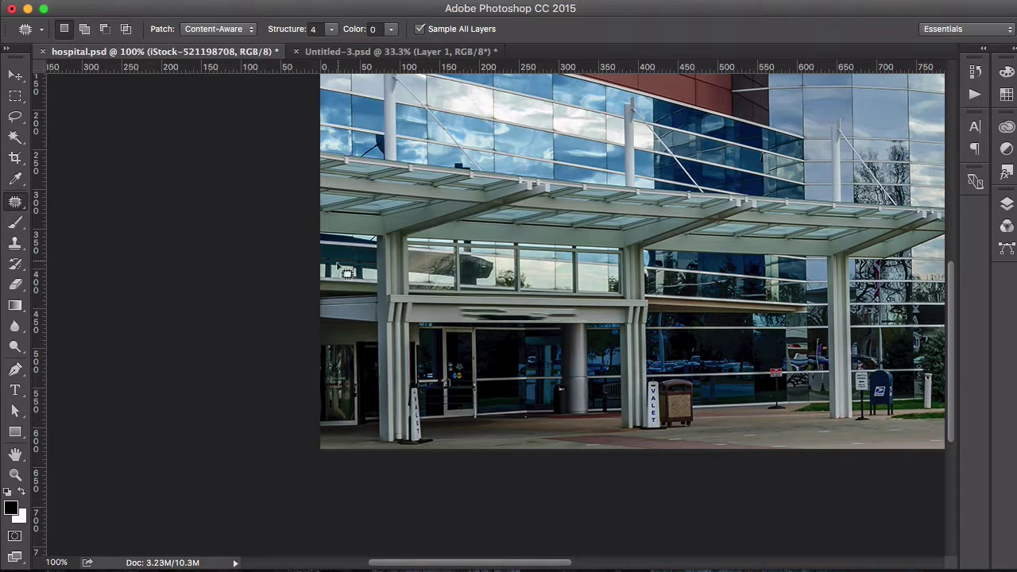
key(super+shift+d)
key(super+z)
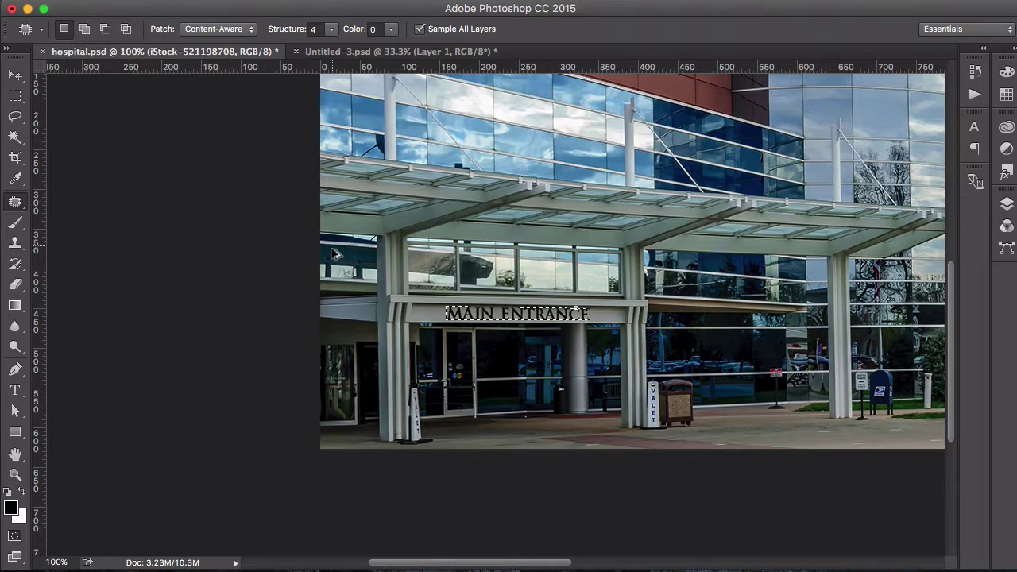
Draw a freehand outline closely around the MAIN ENTRANCE lettering with the Patch tool set to Content-Aware.
key(super+equal)
key(super+equal)
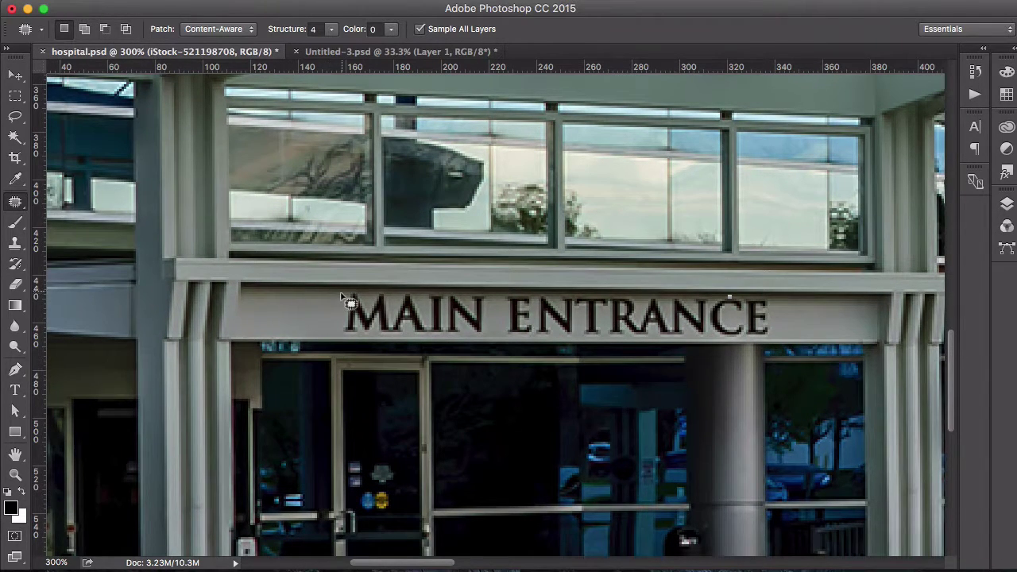
mouse_move(338, 298)
mouse_down()
mouse_move(337, 337)
mouse_move(697, 343)
mouse_move(776, 333)
mouse_move(769, 298)
mouse_move(688, 300)
mouse_up()
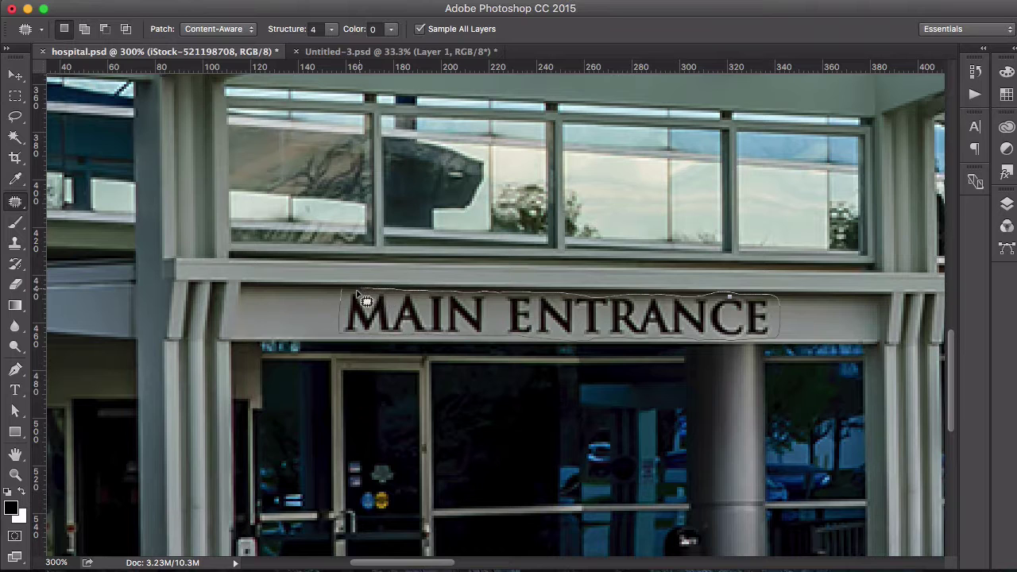
drag(349, 302, 349, 303)
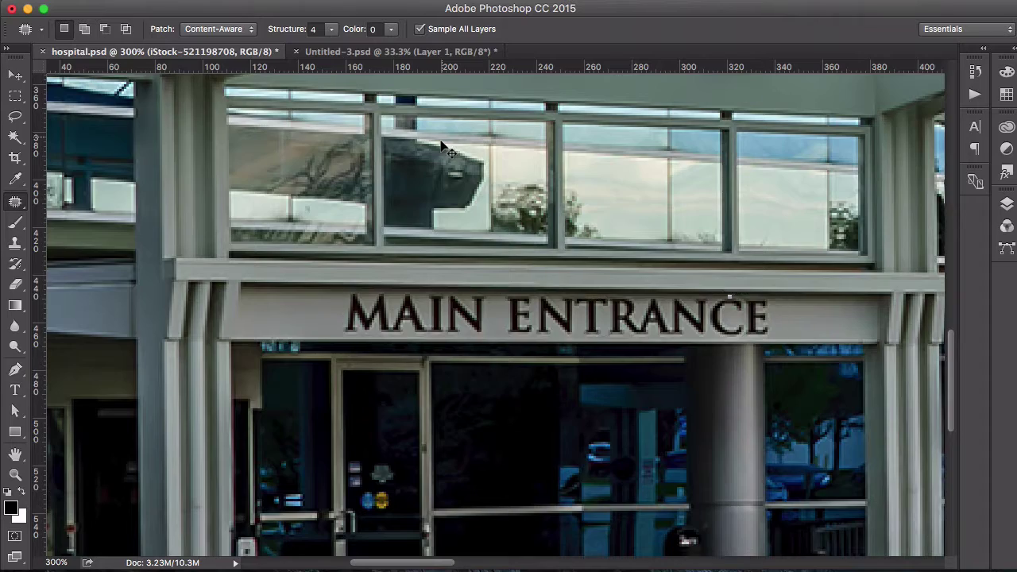
key(super+minus)
key(super+minus)
key(super+plus)
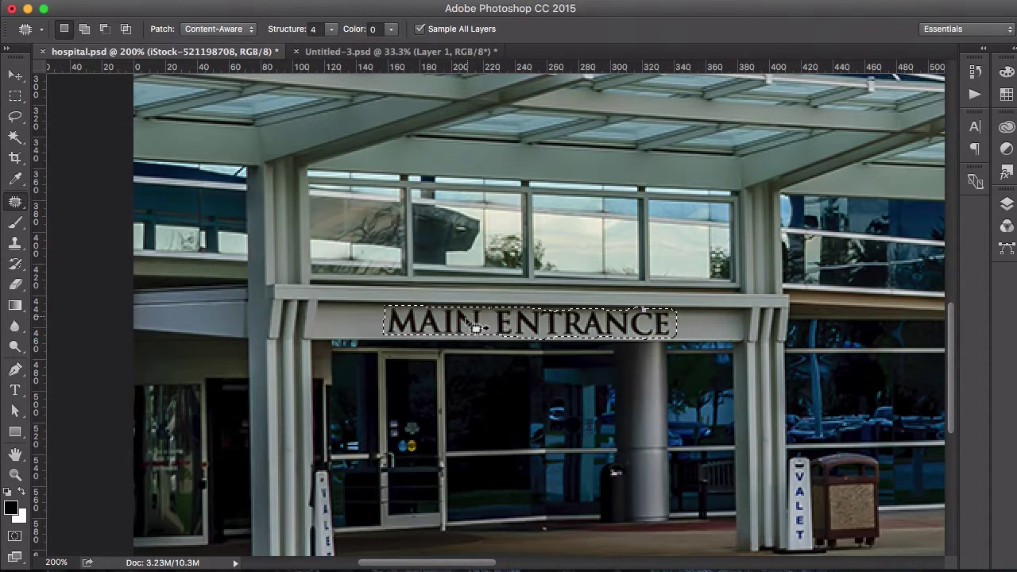
Patch the lettering from the plain beam above the windows, after trying the glass door area as the source, and deselect.
drag(473, 365, 469, 423)
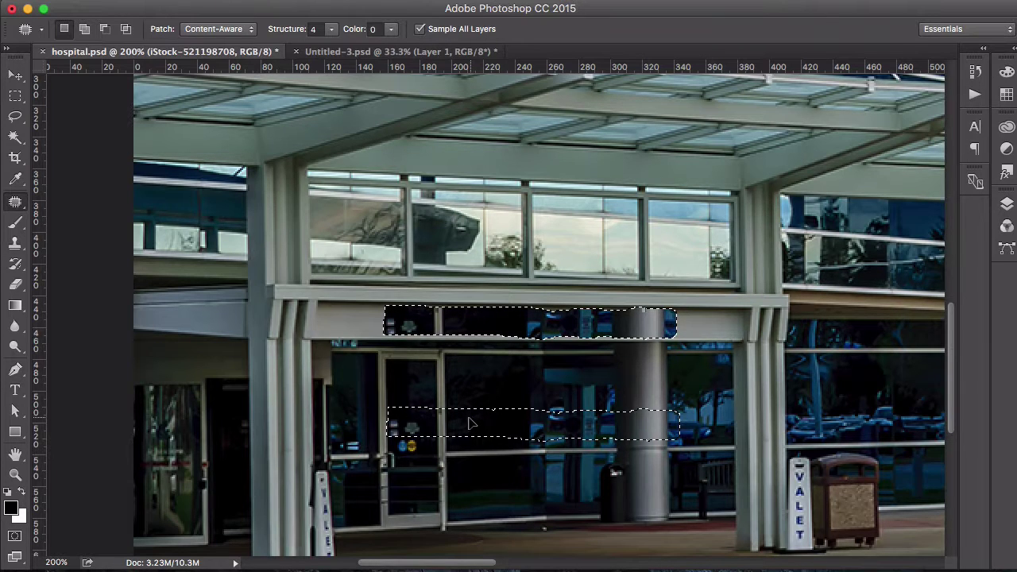
drag(468, 424, 486, 158)
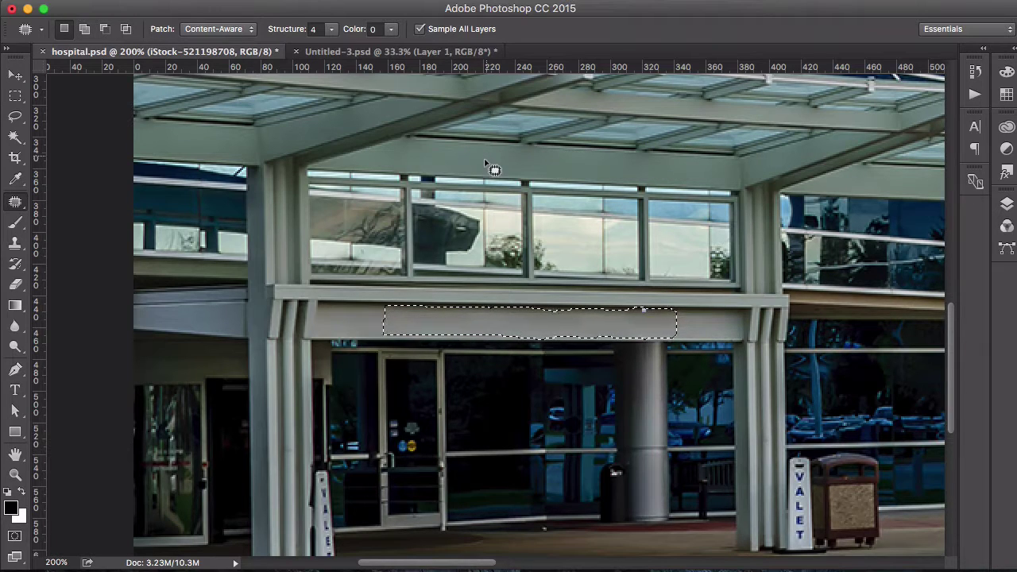
click(556, 346)
Deselect the Work Path and collapse the layers and paths display.
click(1006, 204)
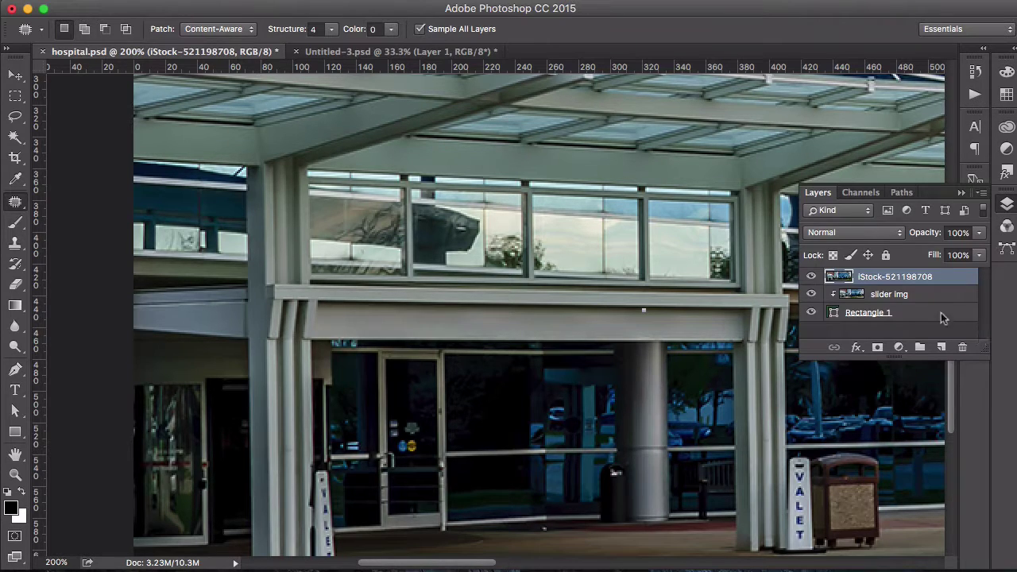
click(902, 193)
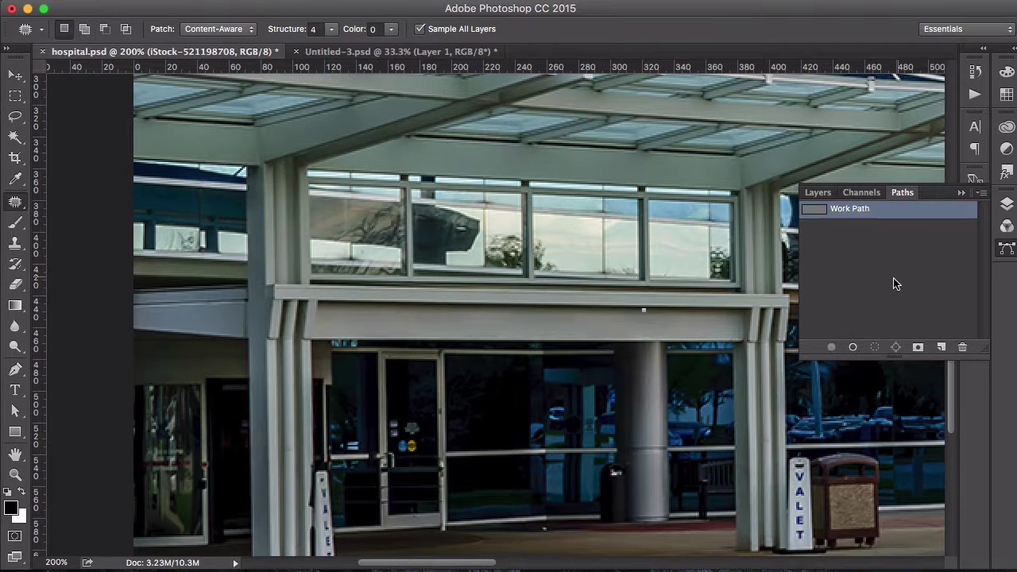
click(893, 280)
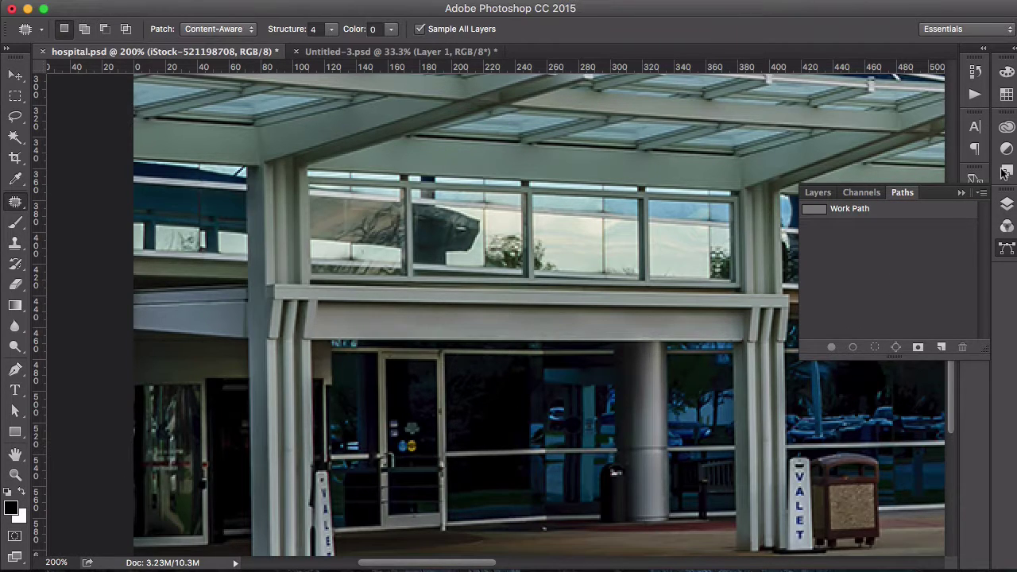
click(1007, 204)
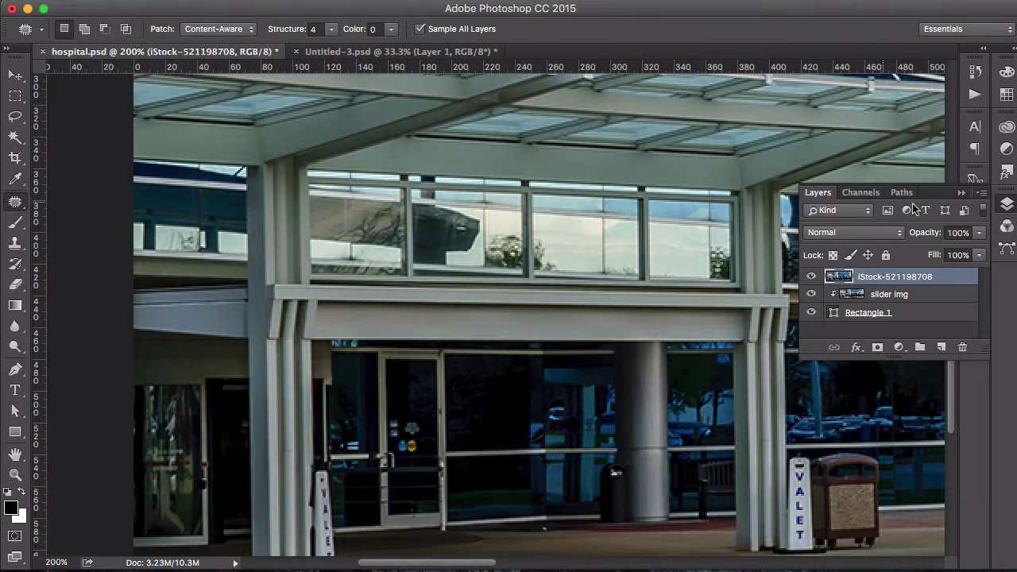
click(959, 194)
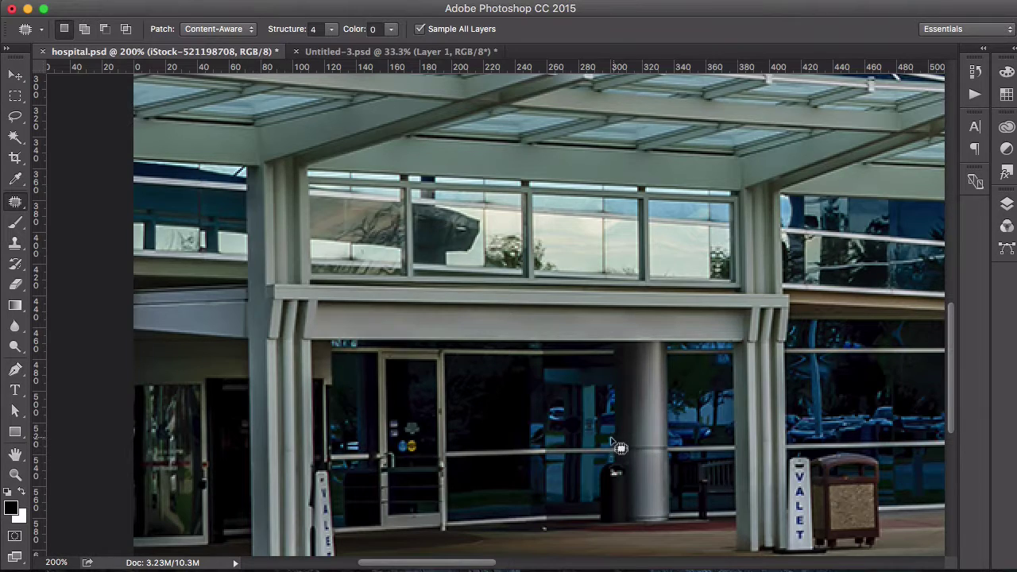
key(super+minus)
key(super+minus)
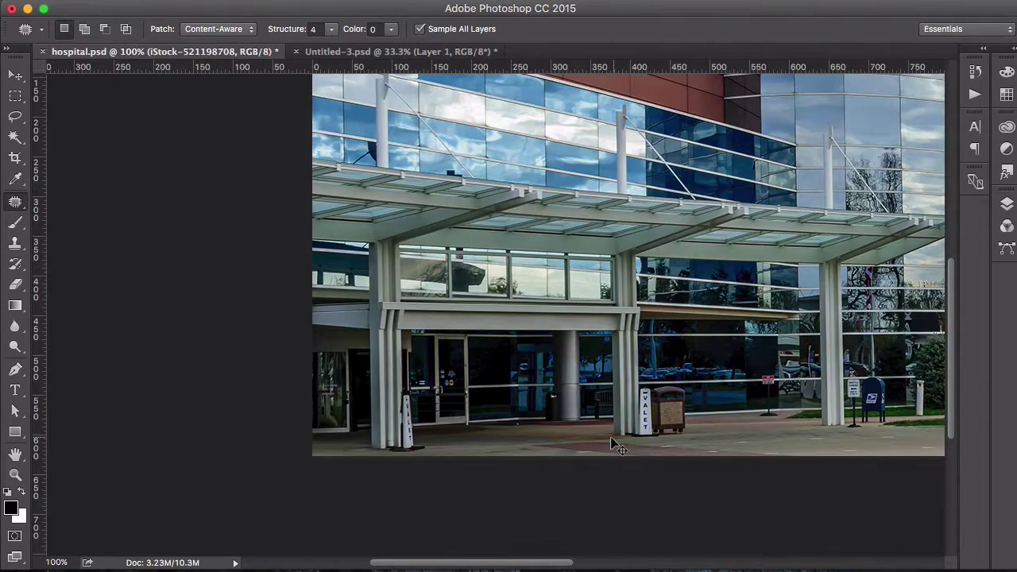
key(super+minus)
key(super+plus)
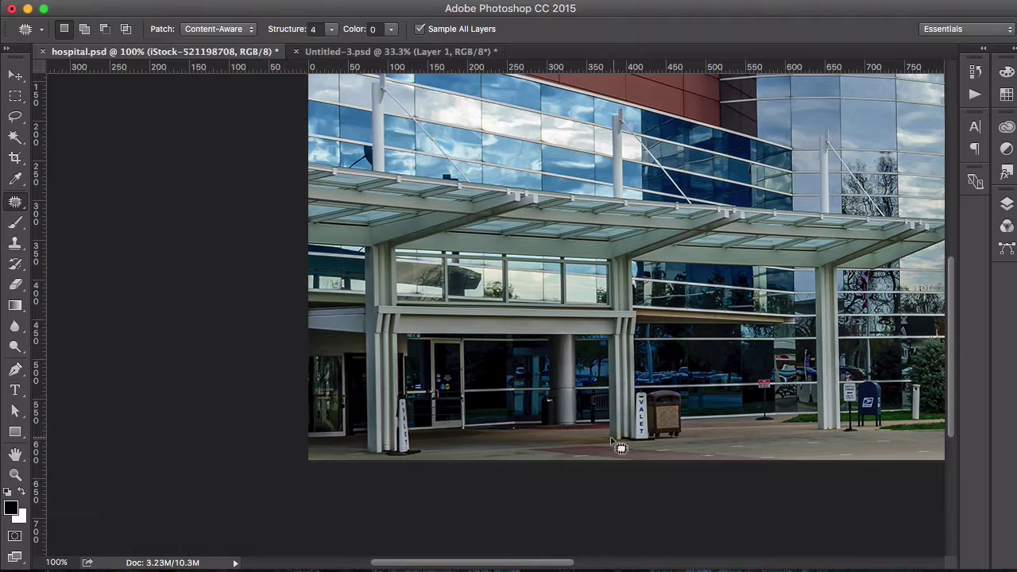
drag(775, 267, 472, 318)
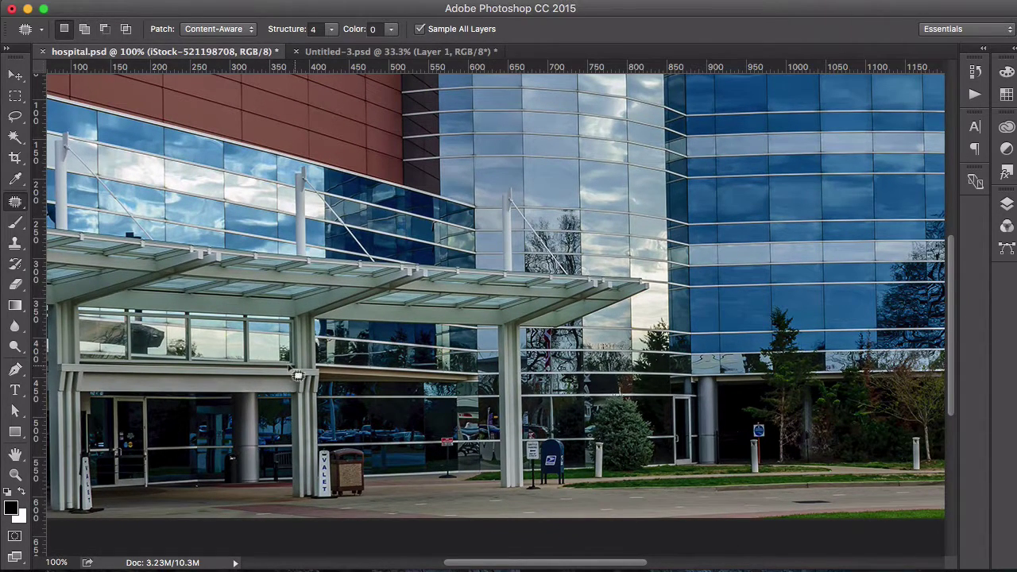